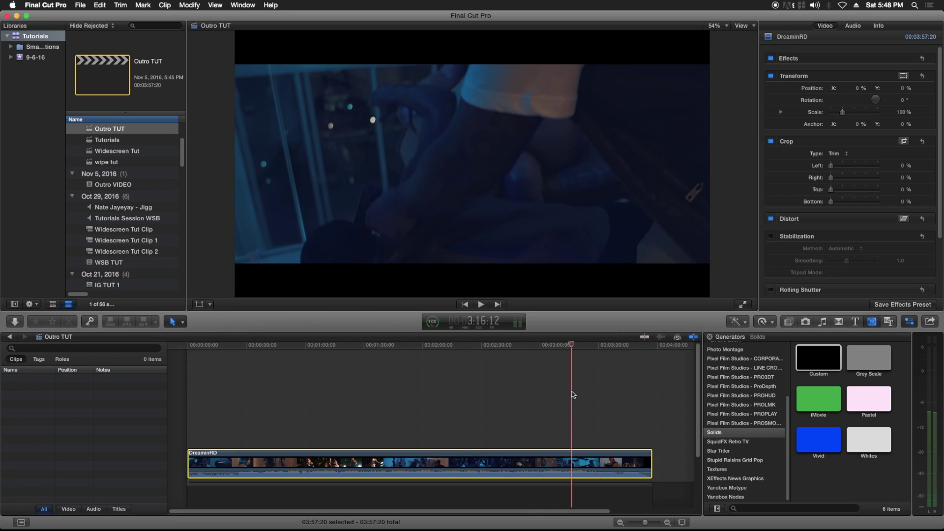
- Export the current DreaminRD frame with Save Current Frame as a PNG named Outro VIDEO
click(583, 388)
click(81, 5)
mouse_move(123, 98)
click(237, 158)
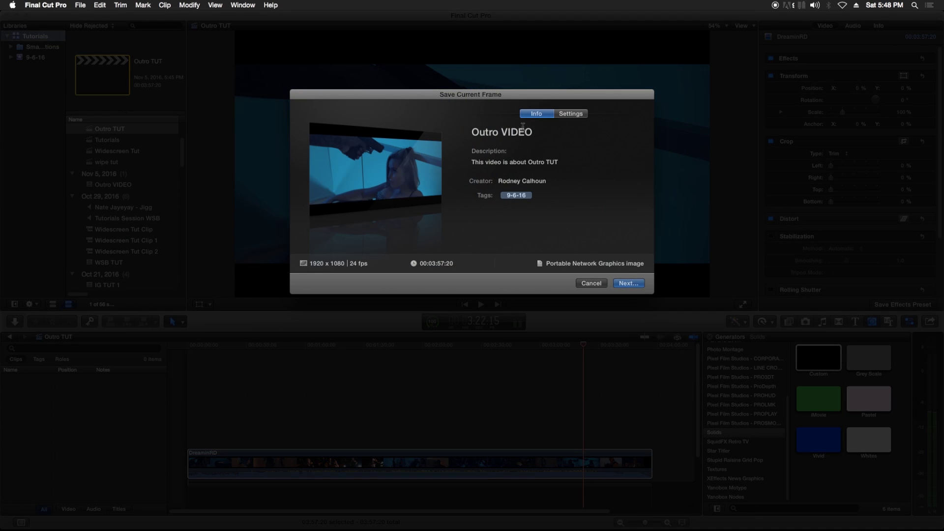
click(524, 133)
click(570, 114)
click(574, 154)
click(632, 271)
click(591, 284)
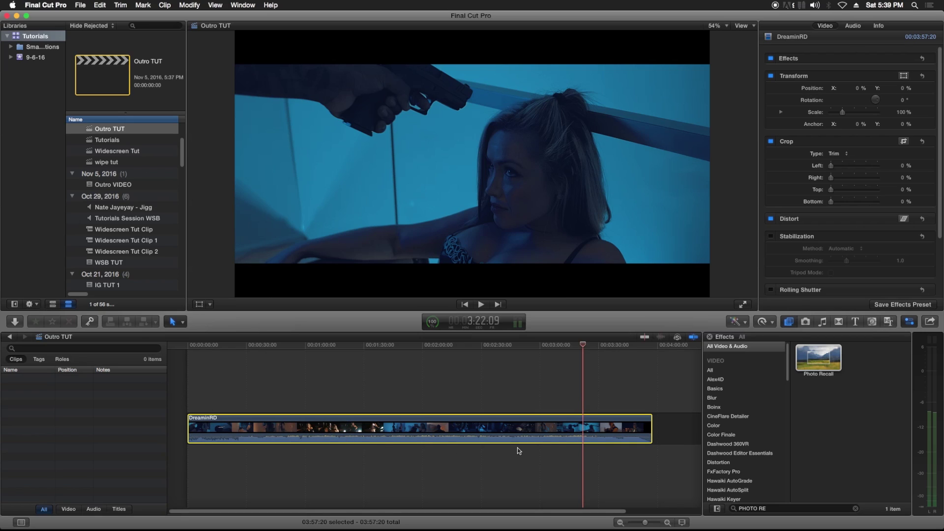
- Remove DreaminRD, trim DREAMINSS, and re-add DreaminRD from the browser above DREAMINSS
key(shift+BackSpace)
drag(195, 391, 245, 393)
drag(184, 152, 186, 288)
drag(118, 286, 201, 346)
- Scale DreaminRD to a 37% inset and shorten the end of the background clip
click(201, 346)
drag(843, 114, 901, 89)
drag(652, 367, 243, 364)
- Place the 8787 logo, scale it down at top right, and fade it to about 25% opacity
scroll(280, 390, up, 2)
drag(183, 145, 245, 355)
click(224, 352)
drag(842, 113, 905, 90)
mouse_move(876, 291)
mouse_down()
mouse_move(839, 292)
mouse_move(858, 291)
mouse_up()
- Add a Basic Title to the timeline reading SUBSCRIBE
scroll(697, 404, up, 2)
click(857, 323)
drag(869, 477, 180, 357)
double_click(228, 363)
text(SUBSCRIBE)
- Style SUBSCRIBE in Impact at size 123, positioned at X -51, Y -37
click(841, 111)
click(833, 116)
drag(841, 124, 851, 125)
click(863, 26)
drag(855, 88, 836, 88)
drag(903, 89, 902, 89)
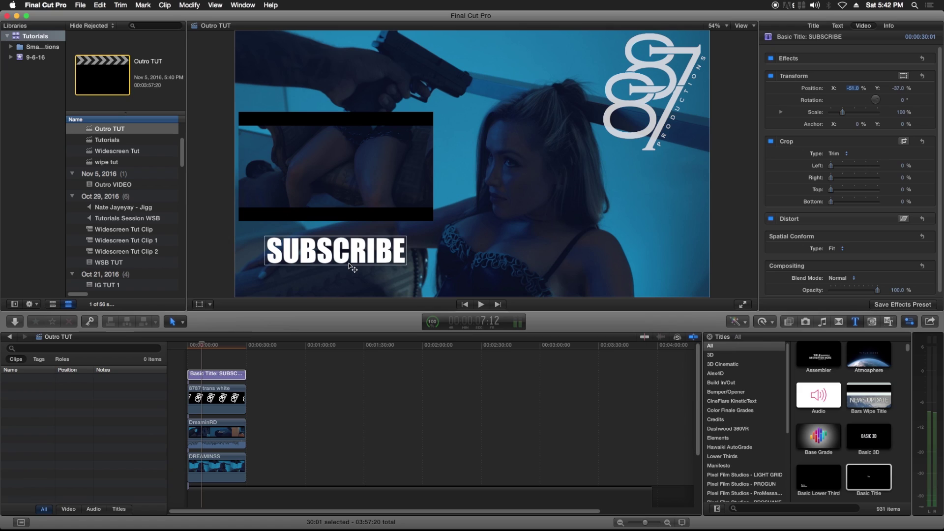
- Add a Custom solid at 41% scale, moved left and placed beneath the title layer
click(871, 322)
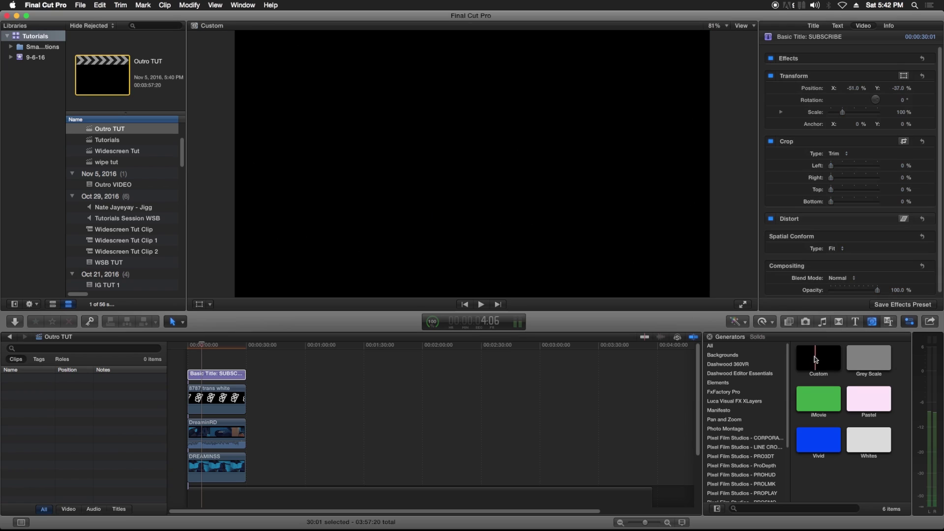
scroll(737, 443, down, 4)
drag(817, 362, 243, 360)
drag(843, 111, 835, 112)
drag(853, 88, 897, 89)
drag(197, 354, 211, 401)
- Crop the solid's top (42%), bottom, left and right into a box behind SUBSCRIBE
click(213, 404)
mouse_move(831, 191)
mouse_down()
mouse_move(850, 194)
mouse_move(841, 204)
mouse_up()
drag(841, 203, 842, 204)
drag(831, 167, 838, 170)
drag(831, 177, 841, 184)
- Set the solid's colour to red (R255 G24 B0)
click(827, 26)
click(847, 70)
click(849, 82)
drag(852, 78, 872, 81)
- Scrub the playhead from about 17 seconds to preview later frames of the outro
click(220, 343)
drag(220, 343, 179, 344)
scroll(222, 379, down, 2)
- Delete the DreaminRD inset, cancel a Master File export, then delete all connected outro clips
click(229, 431)
key(Delete)
click(80, 5)
mouse_move(97, 99)
click(235, 107)
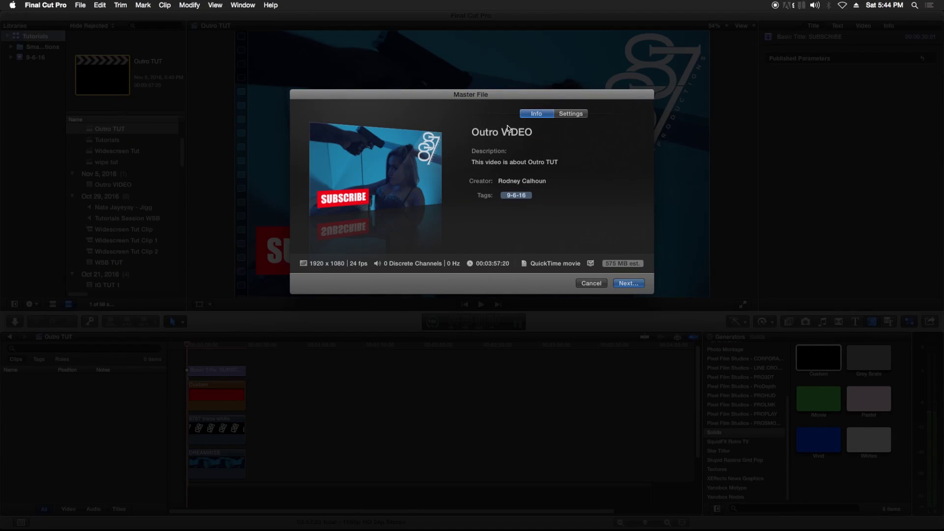
click(591, 282)
key(super+a)
key(BackSpace)
- Add Outro VIDEO to the timeline with DreaminRD layered above it at 45% scale
drag(113, 185, 181, 458)
scroll(173, 221, down, 10)
scroll(174, 270, down, 2)
drag(115, 288, 195, 418)
drag(842, 112, 852, 87)
click(196, 346)
mouse_move(199, 353)
mouse_down()
mouse_move(229, 353)
mouse_move(206, 356)
mouse_up()
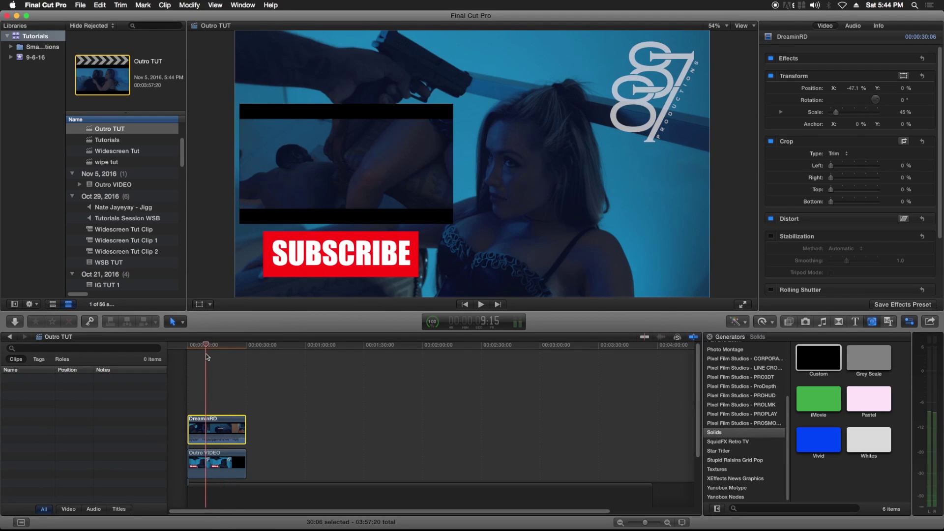